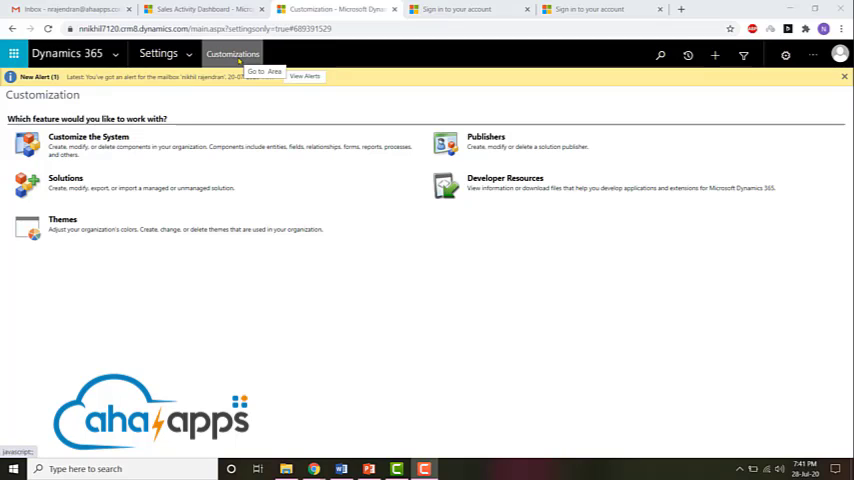
- Start a new blank solution from the All Solutions list
left_click(73, 180)
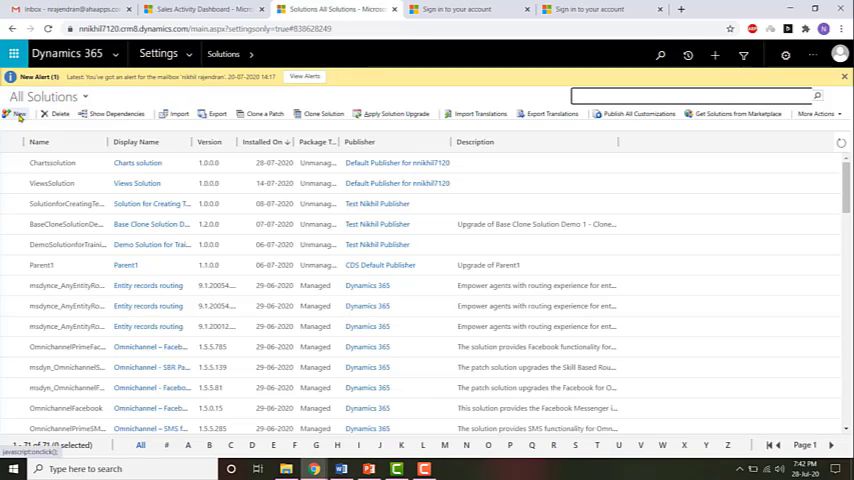
left_click(20, 113)
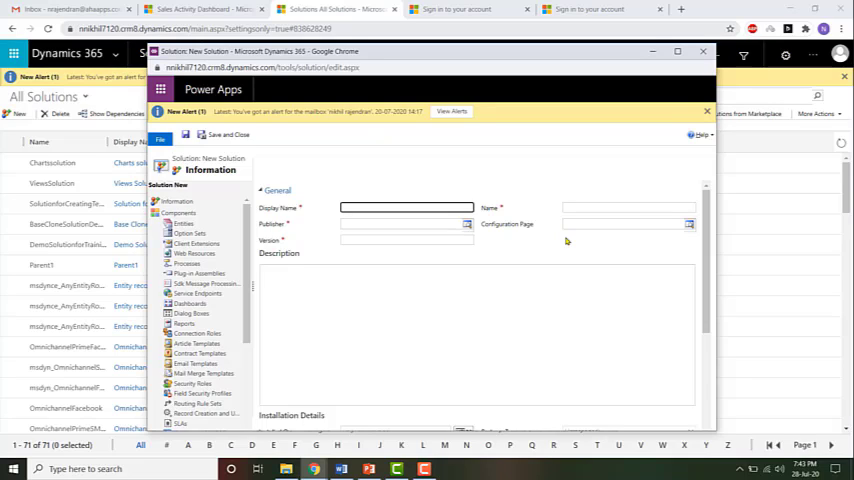
- Set display name 'Sample Solution for Demonstration' so the name auto-fills as SampleSolutionforDemonstration
left_click(677, 51)
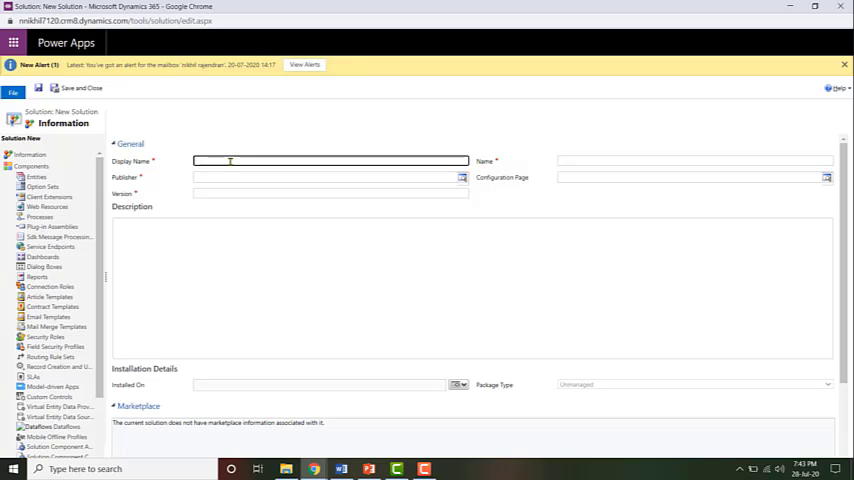
type("Sample Solution for Demonstration")
left_click(397, 130)
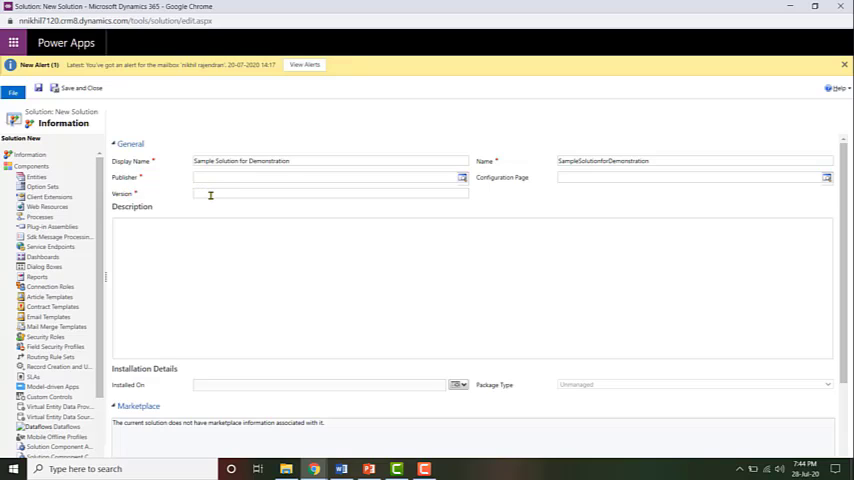
- Enter version 1.0.0.0 for the solution, then move to the Publisher lookup
left_click(210, 194)
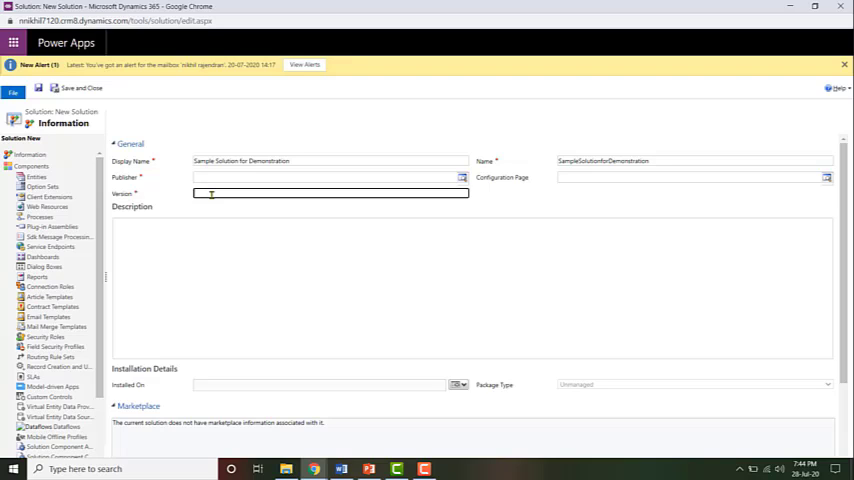
type("1.0.0.0")
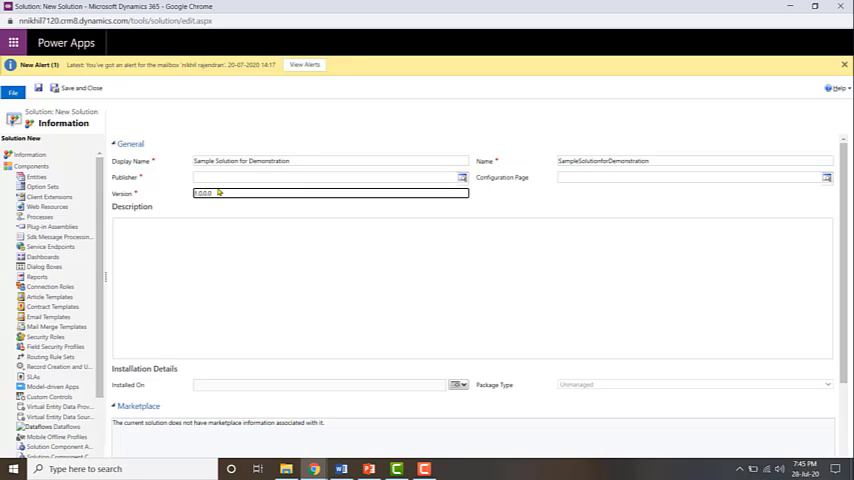
double_click(208, 192)
double_click(210, 192)
type("1.0")
double_click(210, 193)
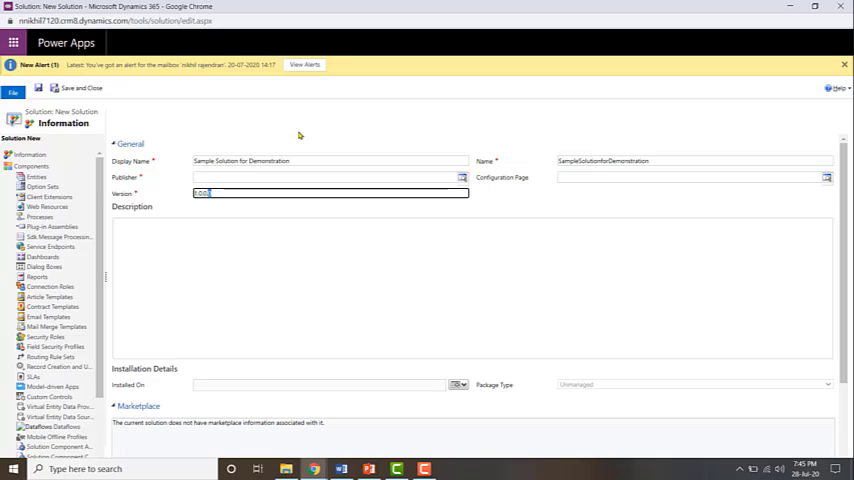
left_click(199, 193)
left_click_drag(250, 193, 200, 193)
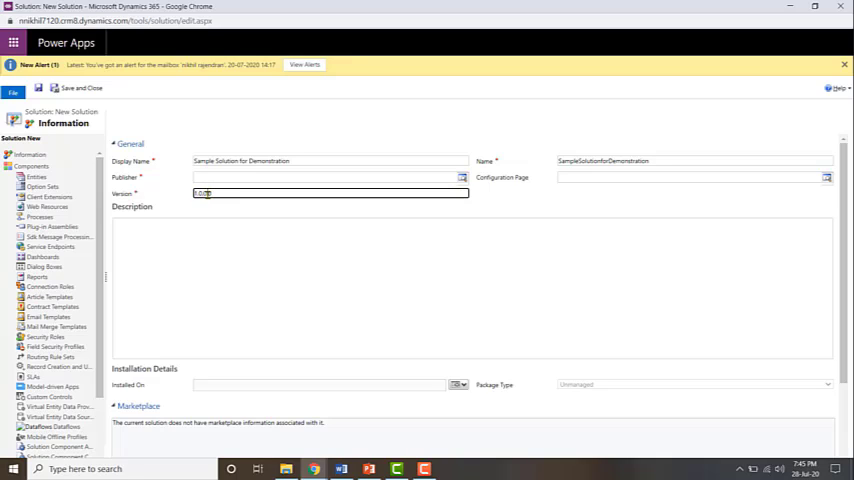
type(".0")
left_click(228, 178)
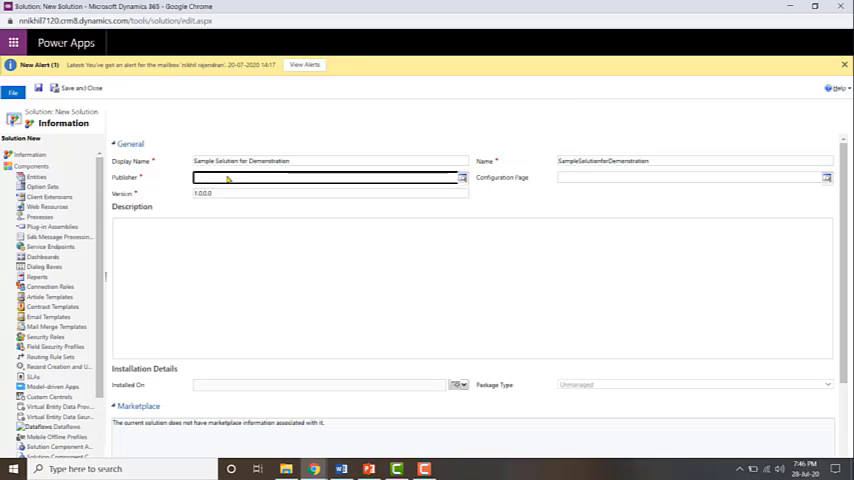